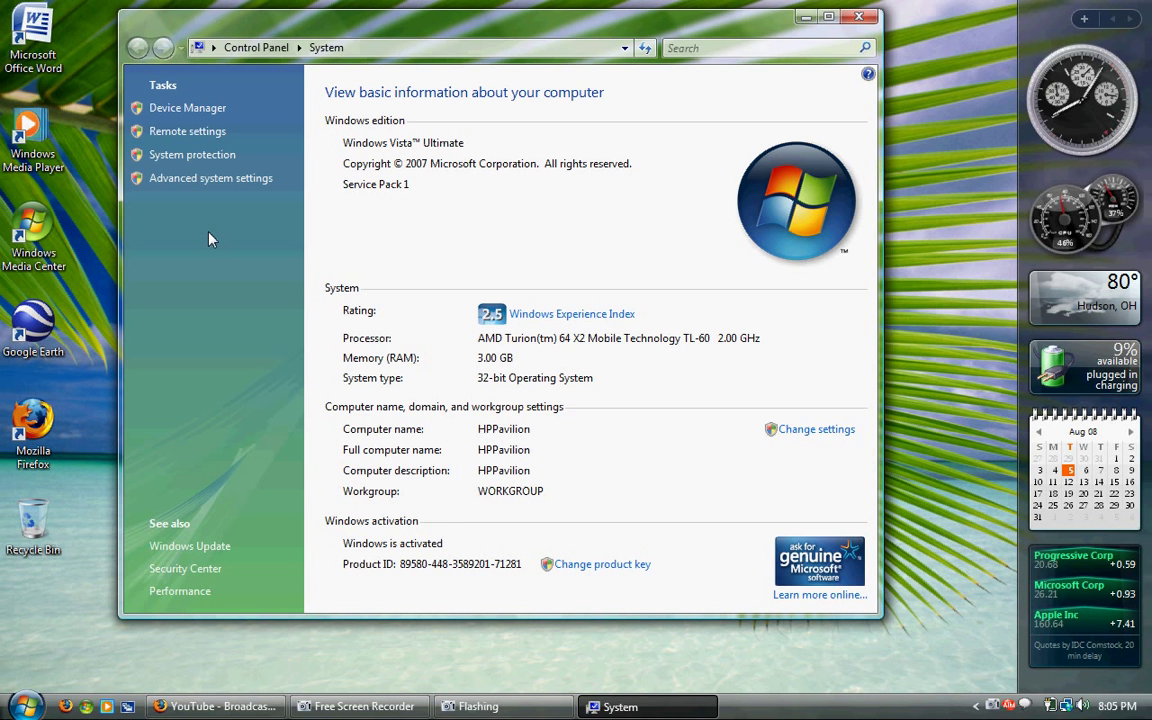
Close the System window showing Vista Ultimate Service Pack 1.
key(alt+F4)
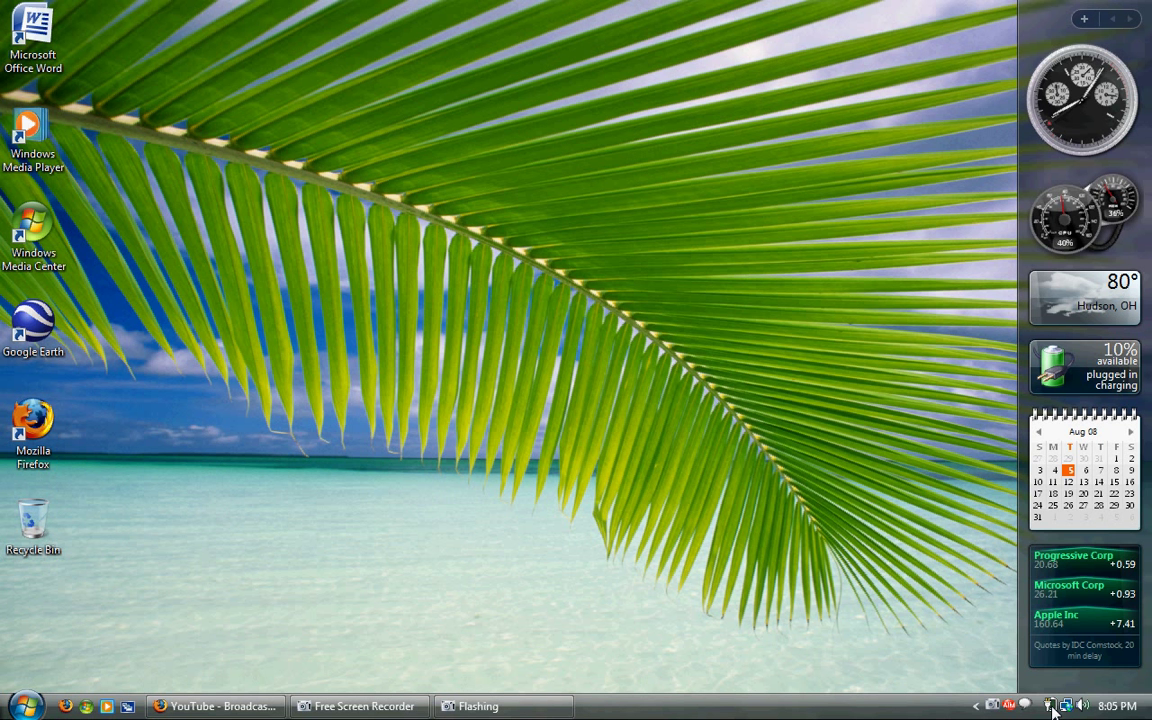
mouse_move(1053, 710)
click(1053, 710)
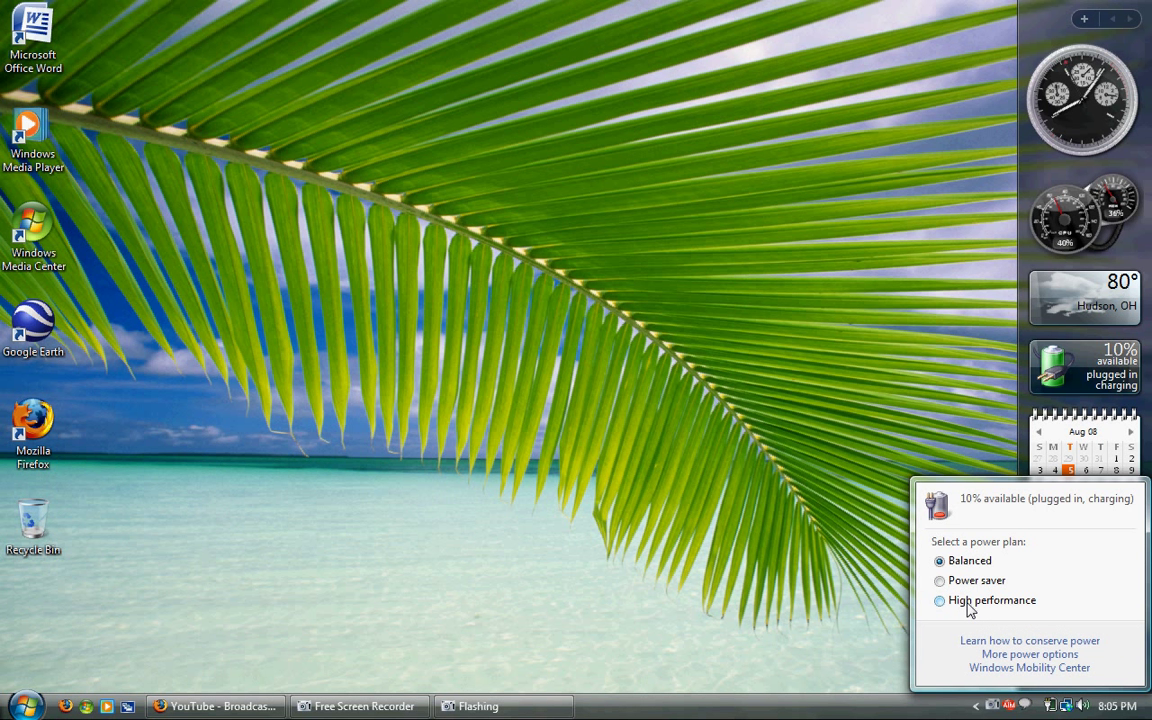
click(1058, 283)
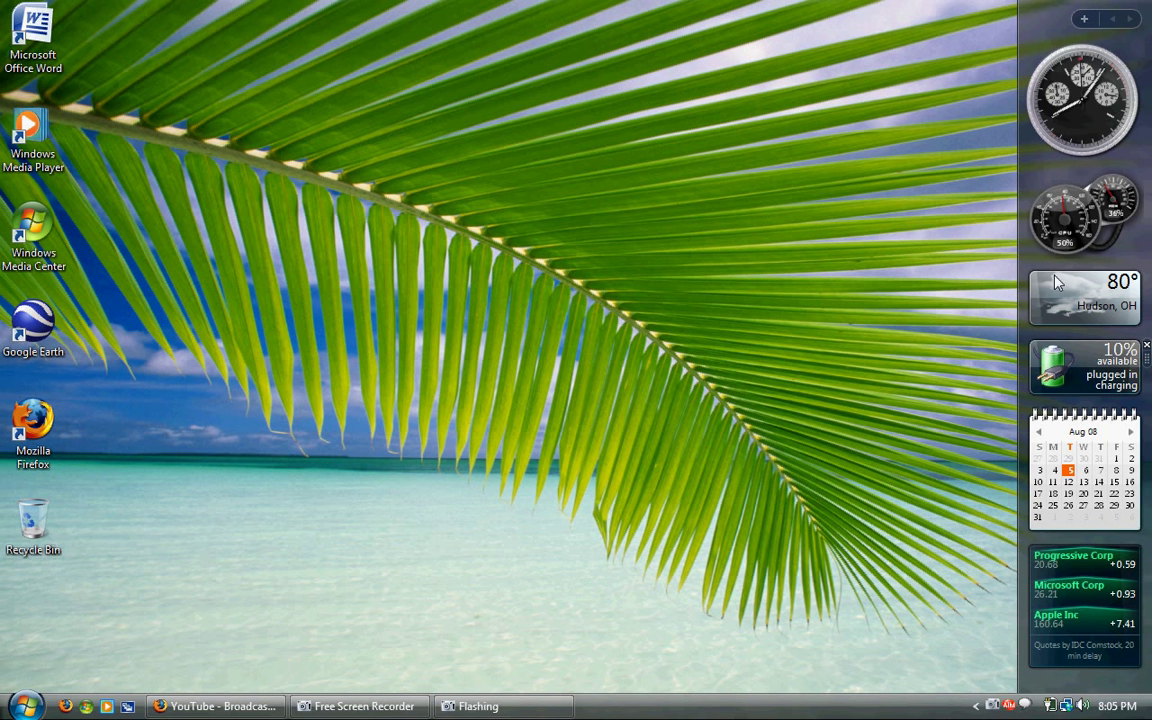
Open the Sidebar Properties dialog and confirm it with OK.
right_click(1036, 158)
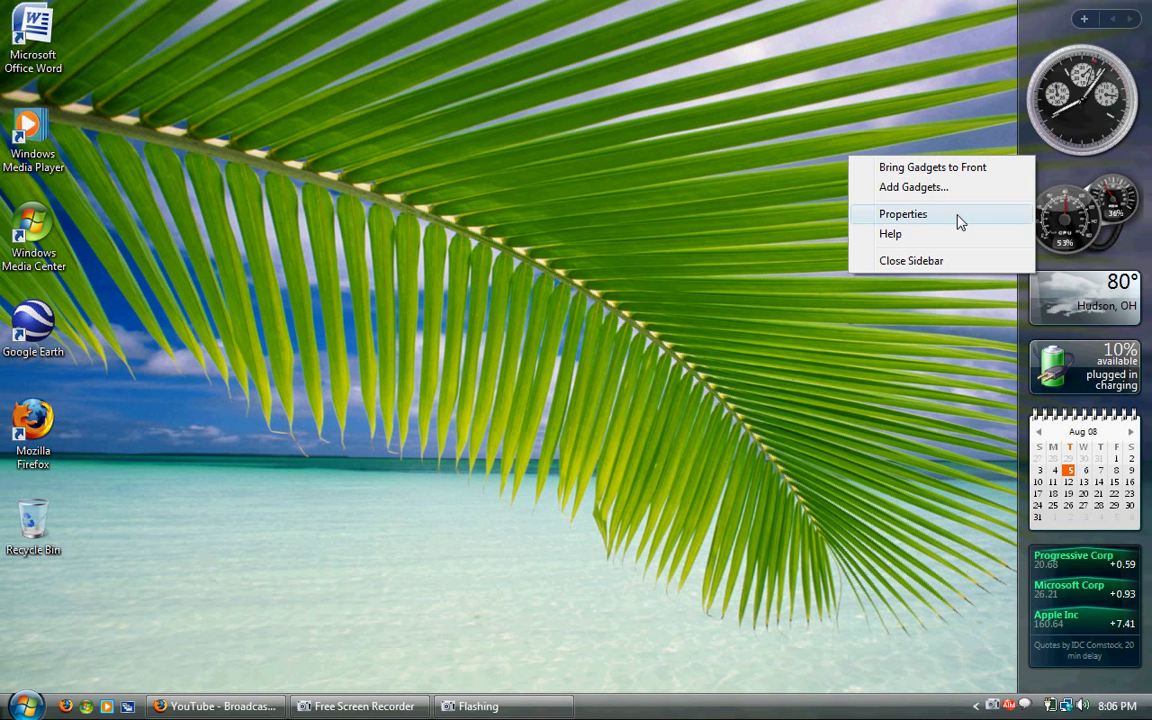
click(903, 214)
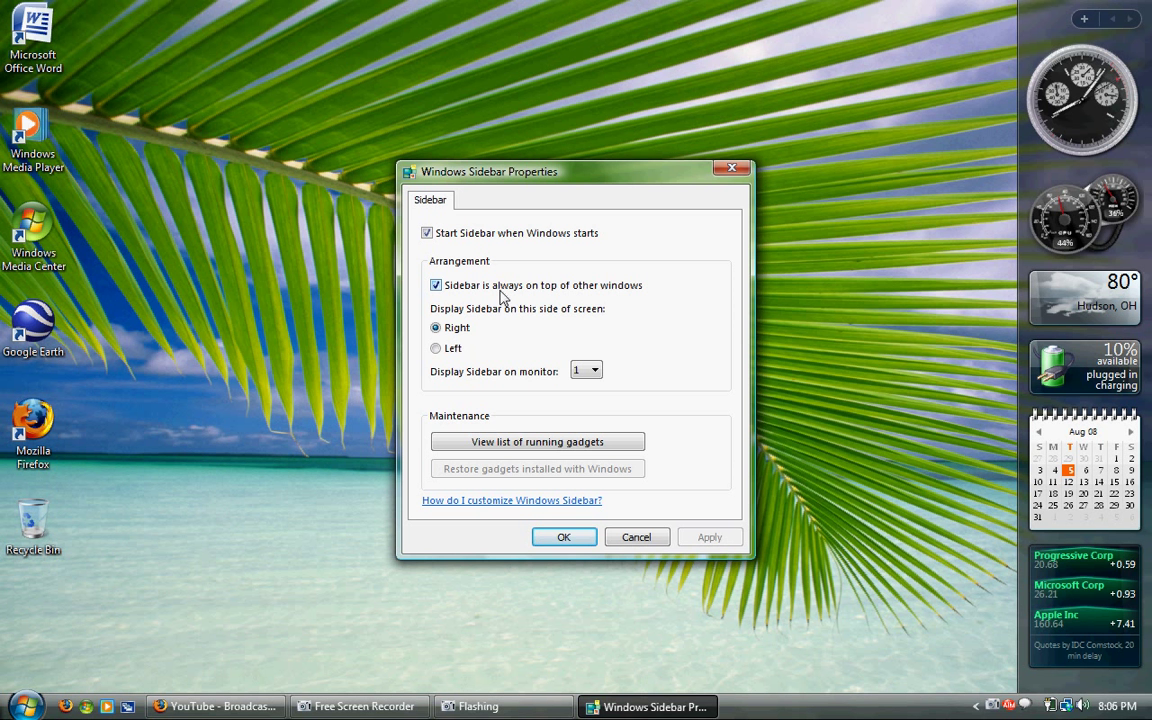
click(572, 541)
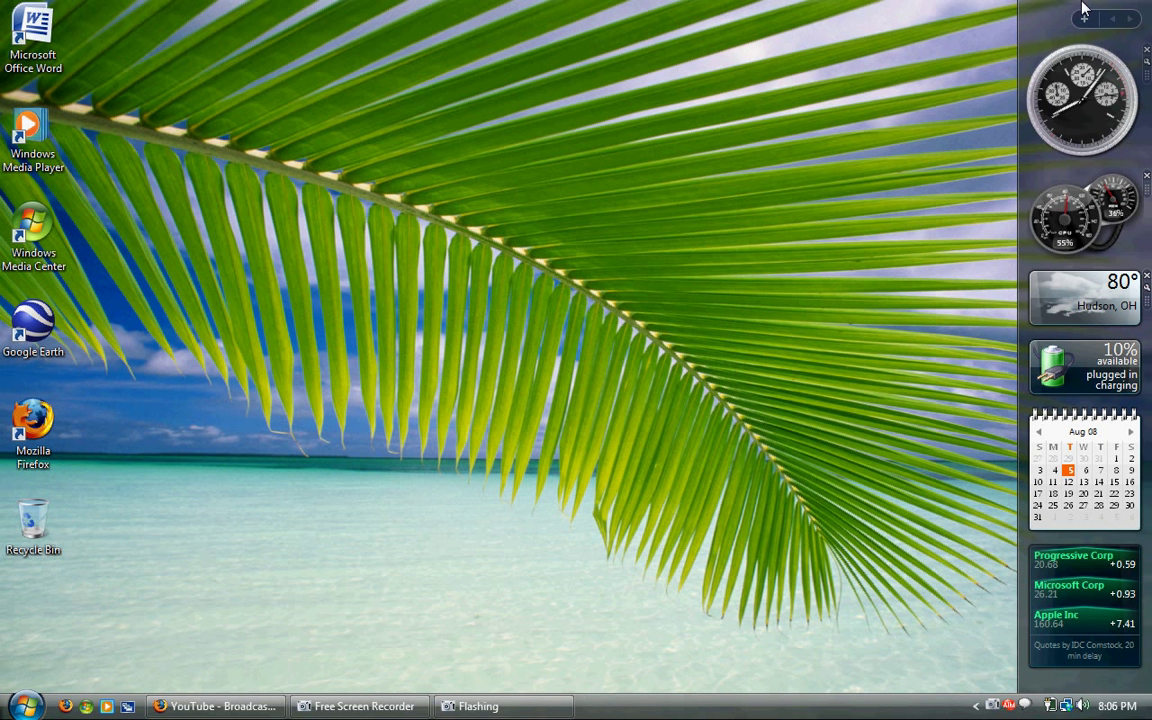
Launch Firefox to the Yahoo! home page, close it, then bring up the Start menu.
double_click(42, 430)
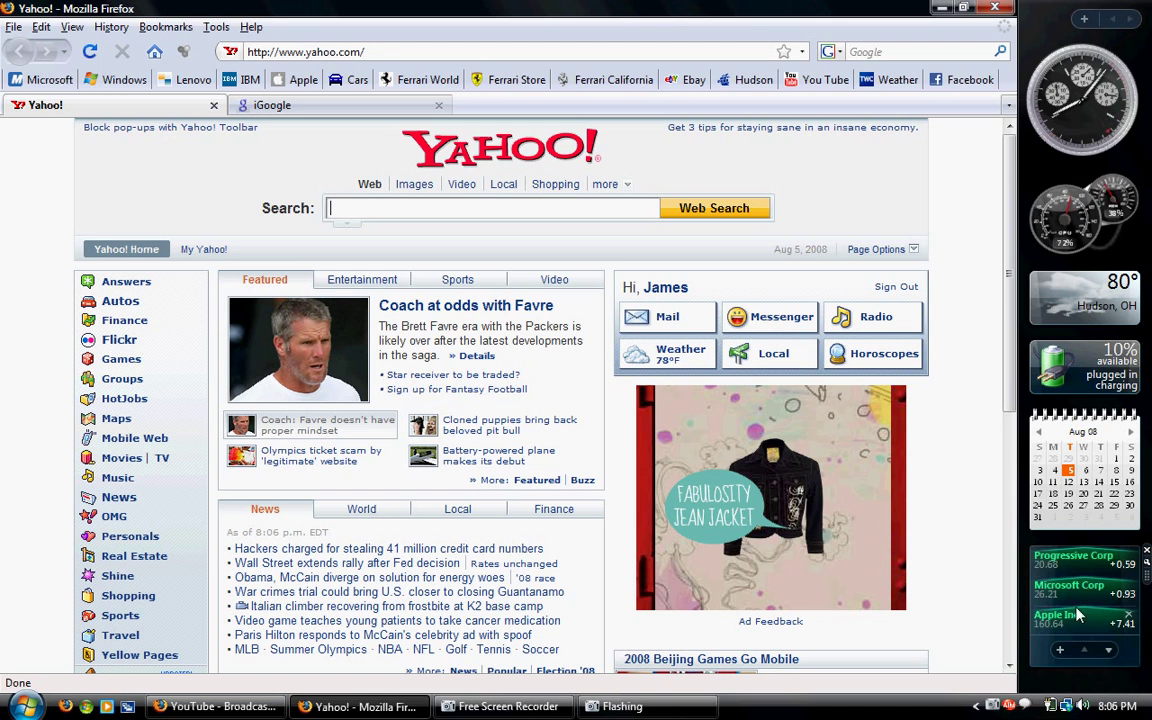
click(1005, 8)
key(super)
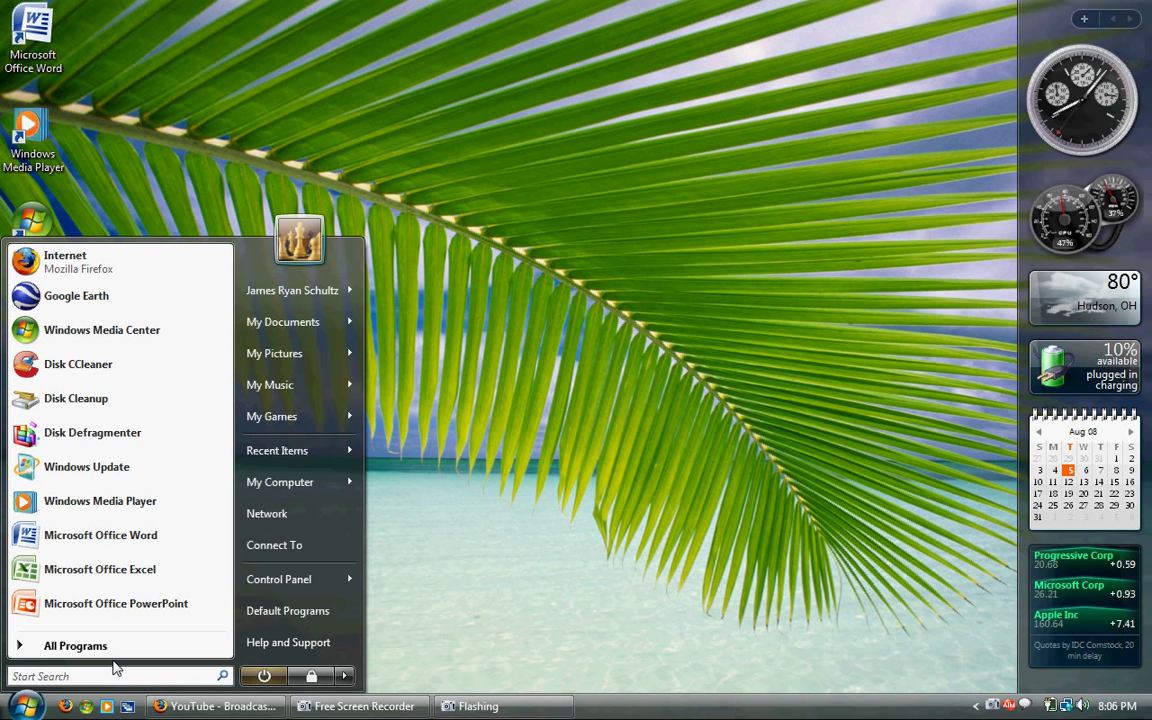
Check that User Account Control is already off, then close the account settings window.
click(291, 256)
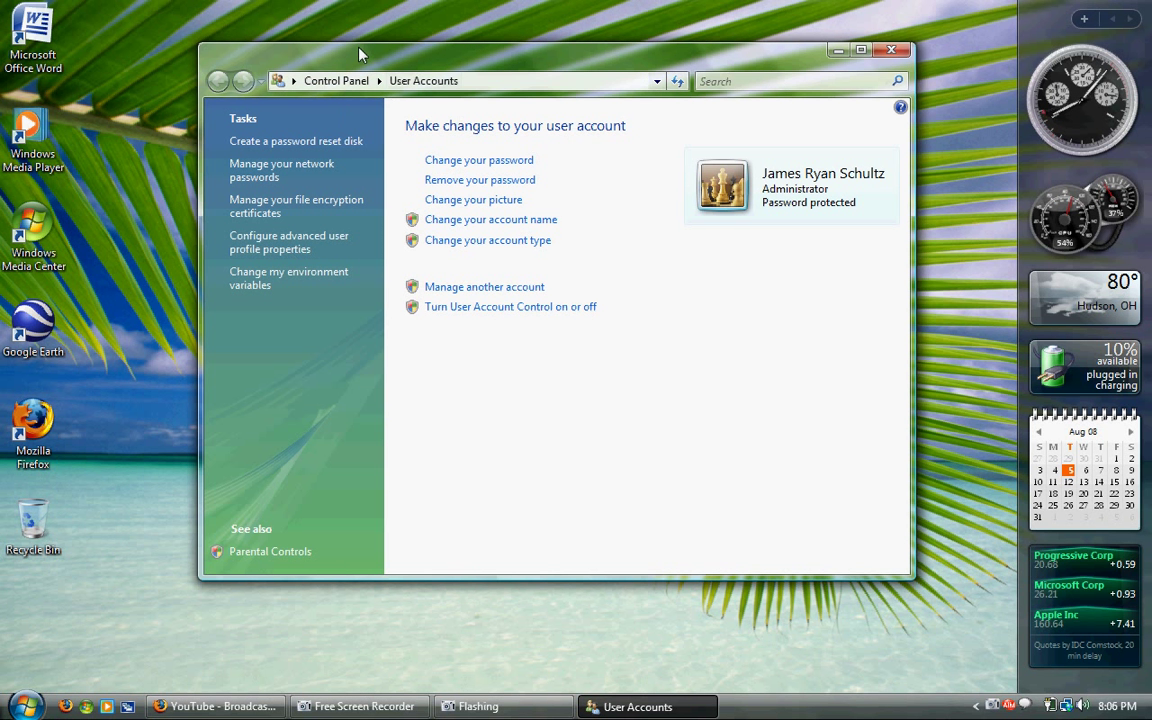
click(511, 310)
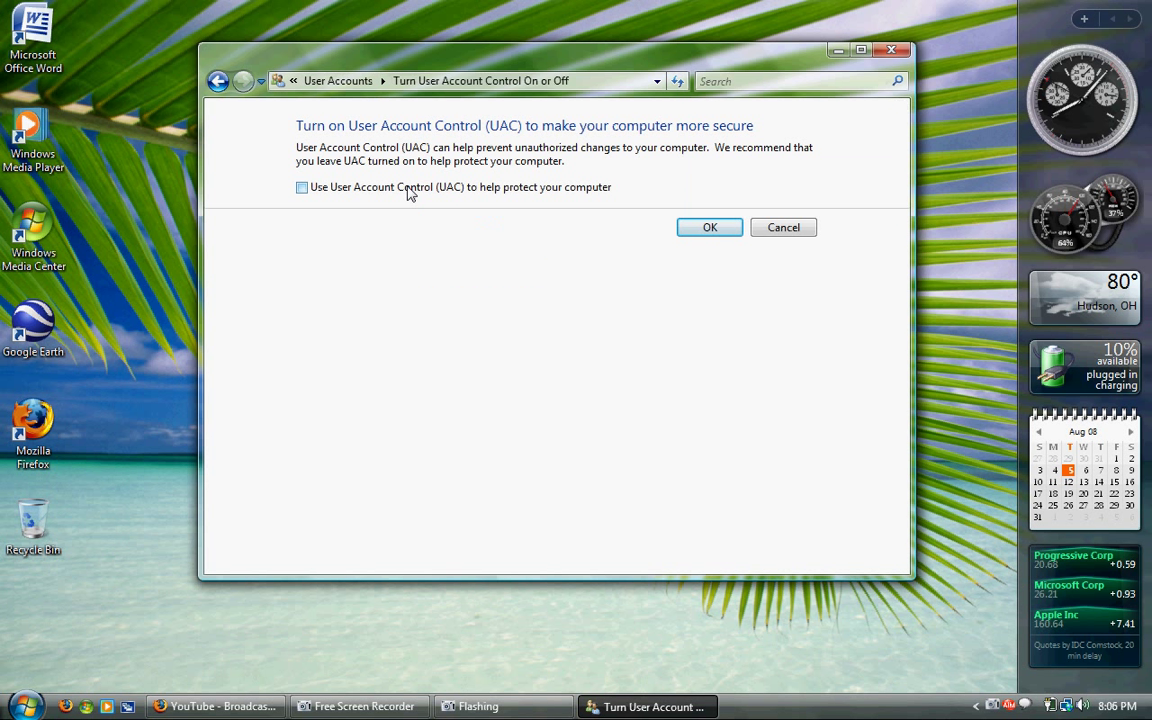
click(891, 52)
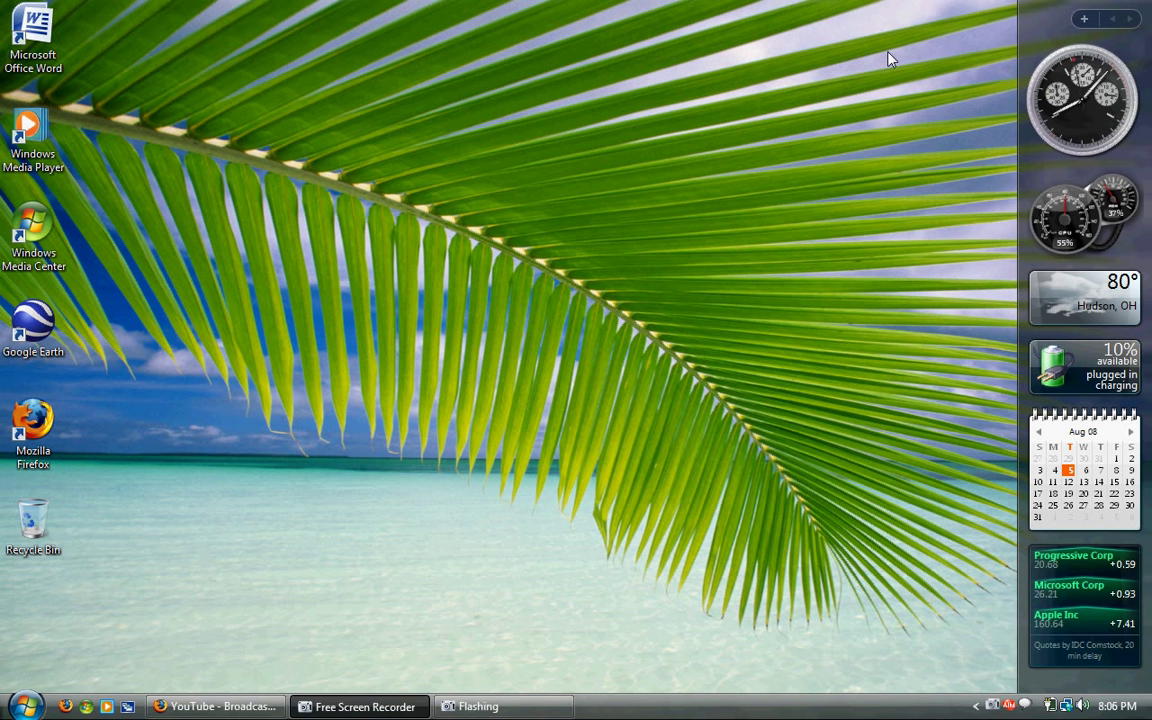
Open Window Color and Appearance from Personalize and keep transparency enabled.
right_click(528, 331)
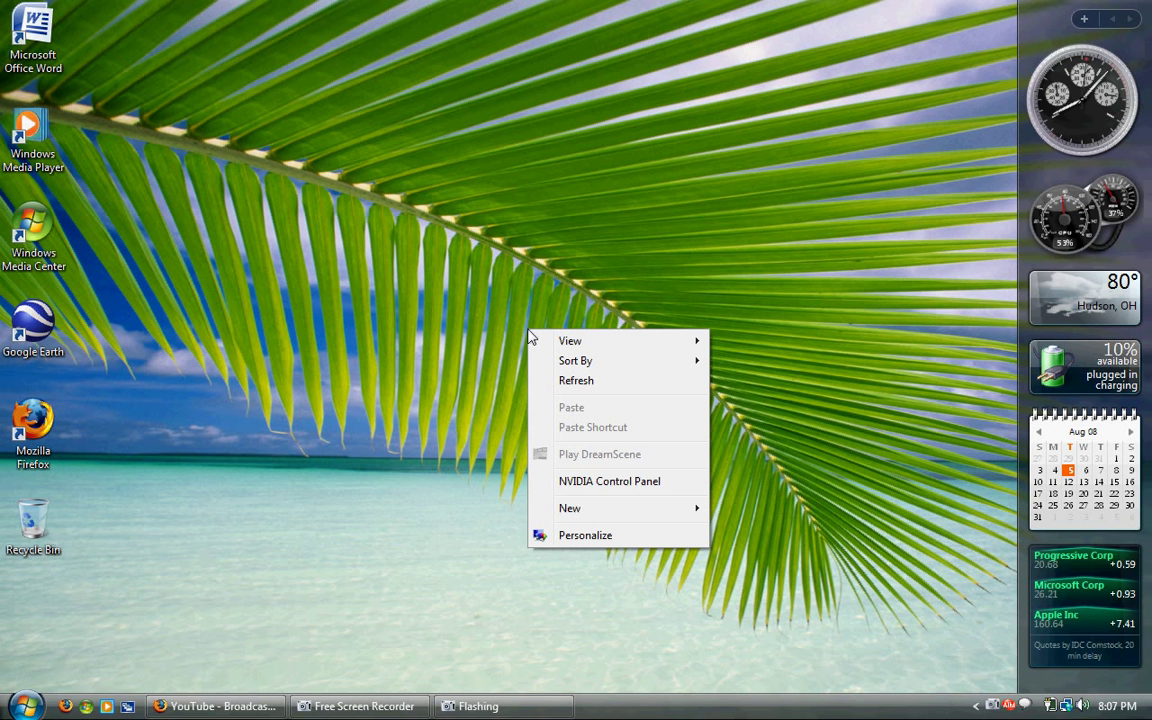
click(624, 540)
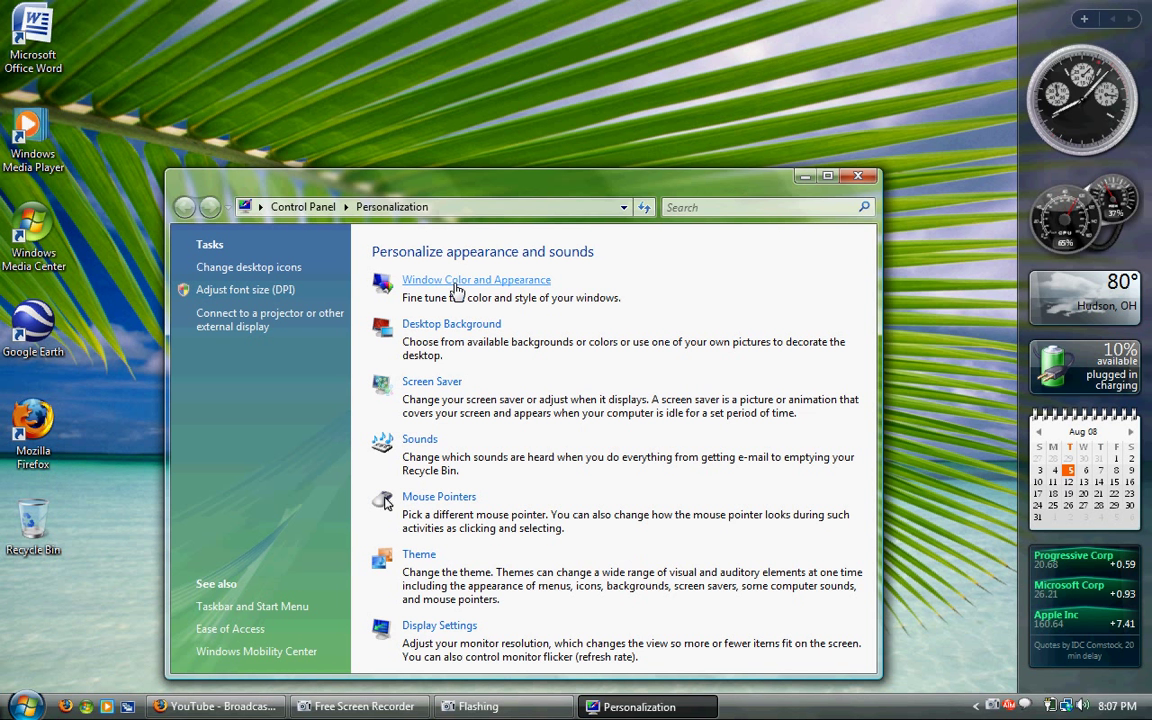
click(455, 284)
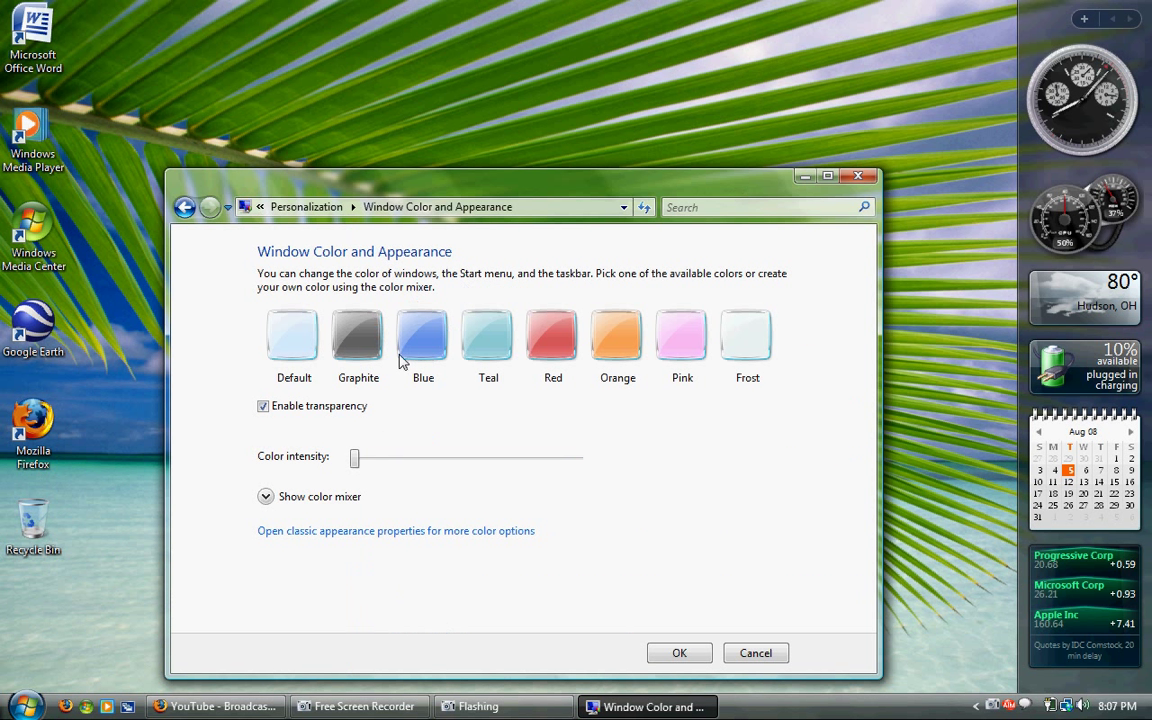
click(332, 415)
click(332, 415)
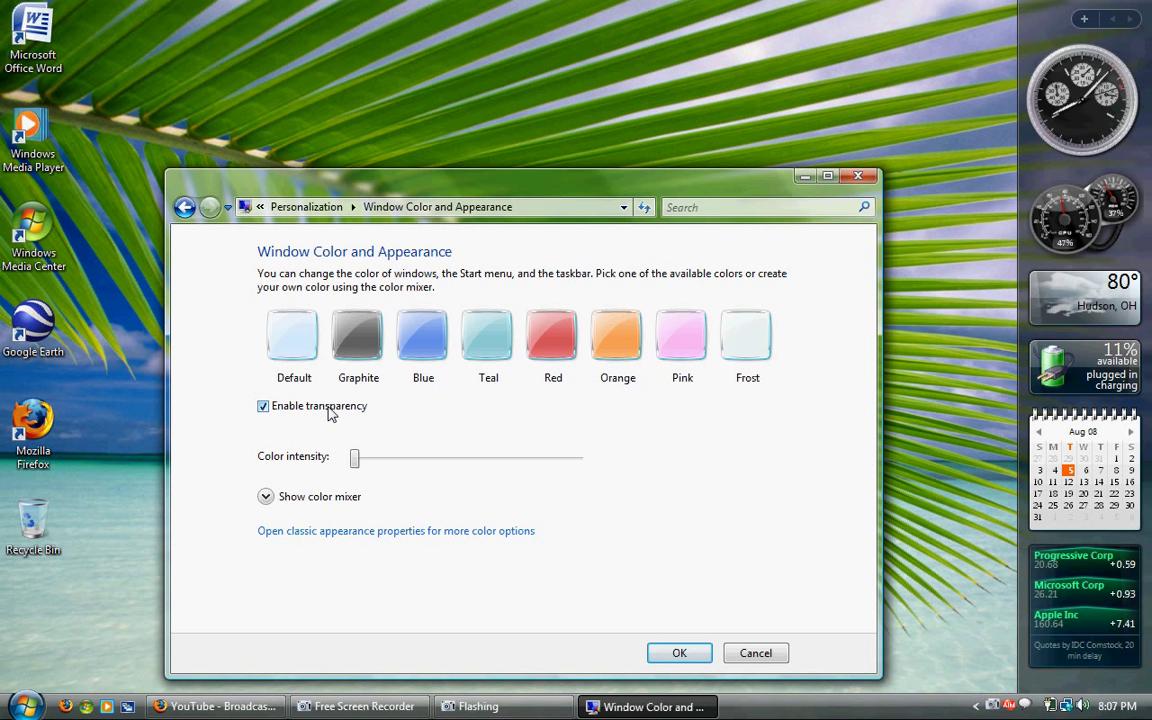
After trying Teal and Red, apply the Default colour at minimum intensity and close Personalization.
drag(354, 458, 322, 490)
click(488, 335)
click(553, 335)
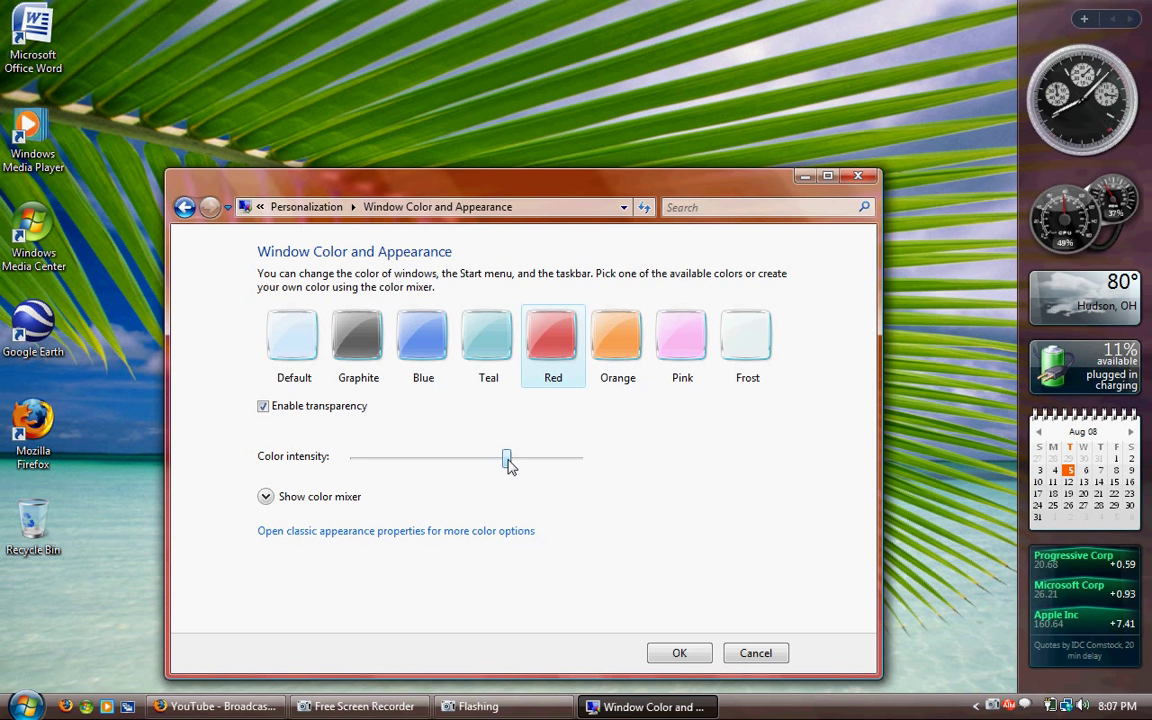
drag(510, 466, 311, 472)
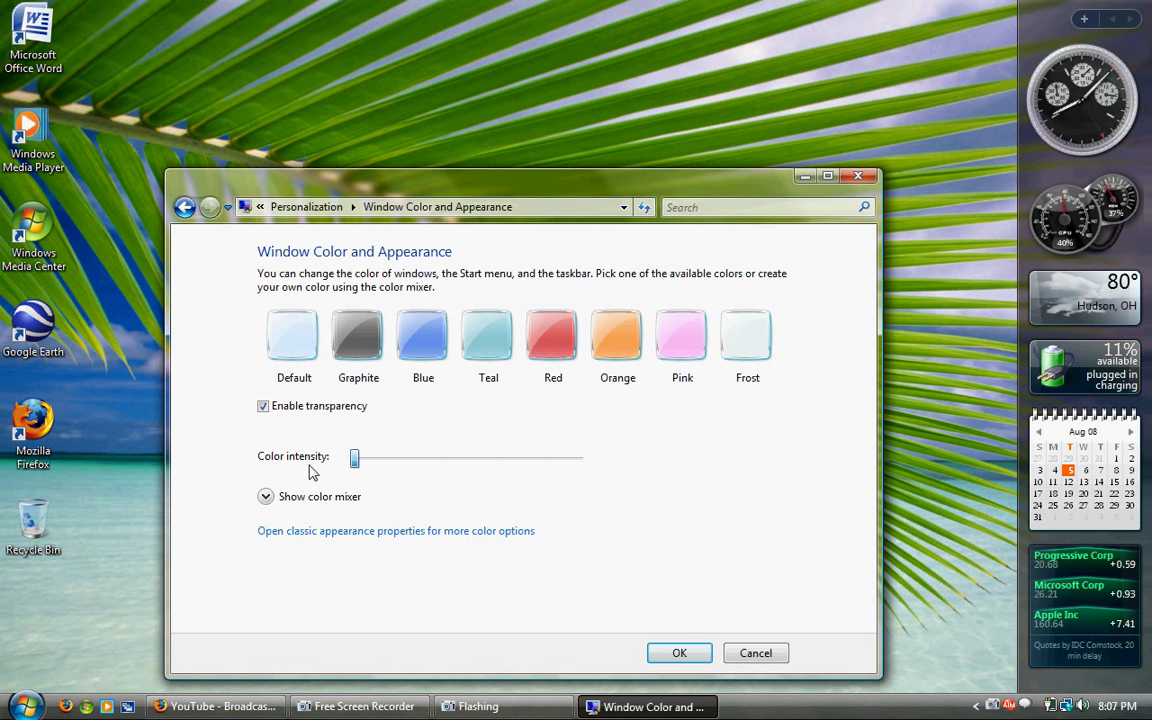
click(301, 340)
drag(403, 458, 324, 478)
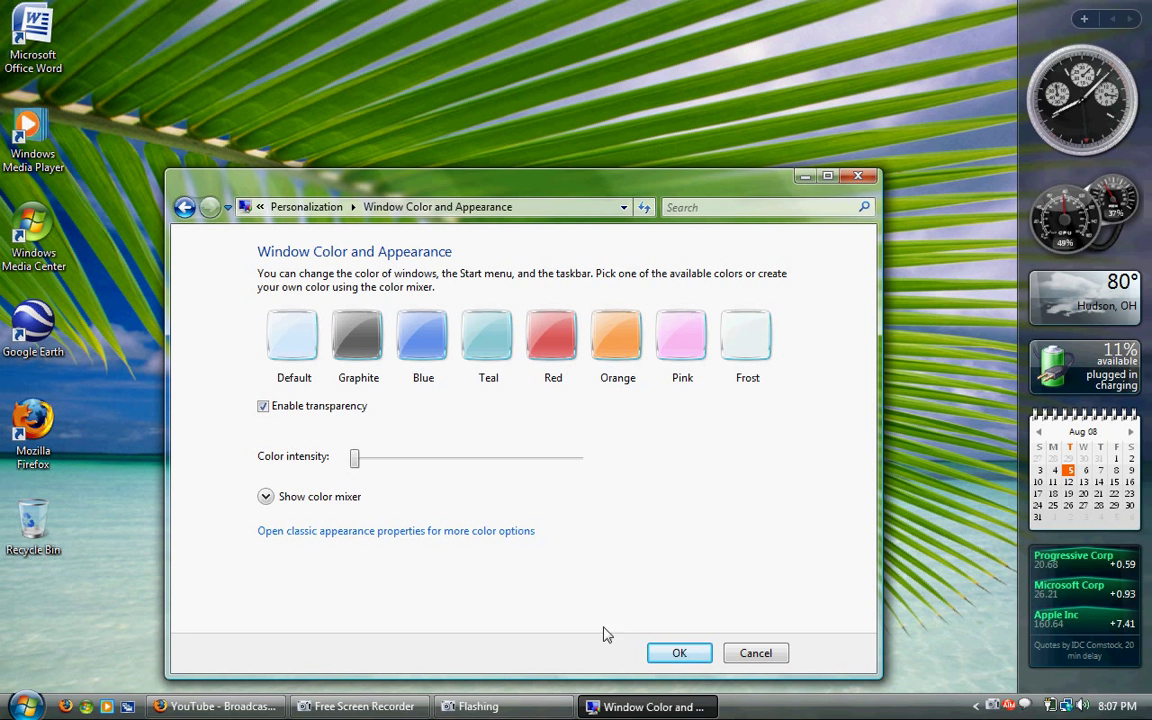
click(676, 654)
click(858, 177)
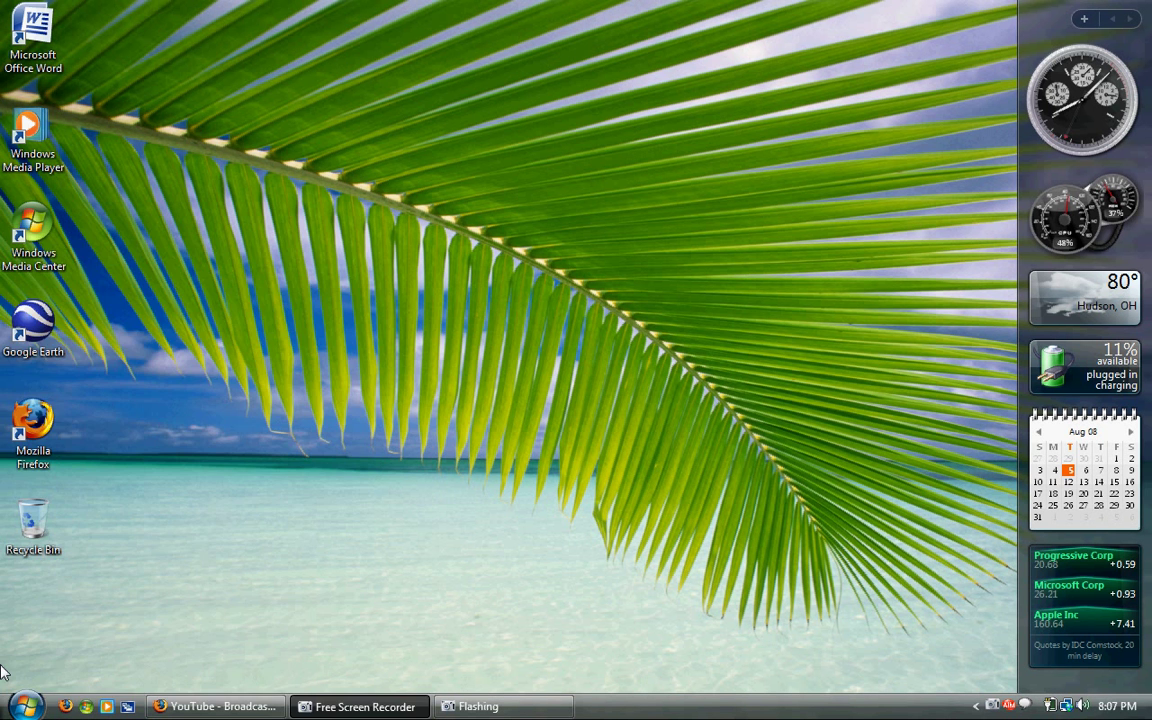
Open the Taskbar and Start Menu Properties from the Start menu.
click(24, 706)
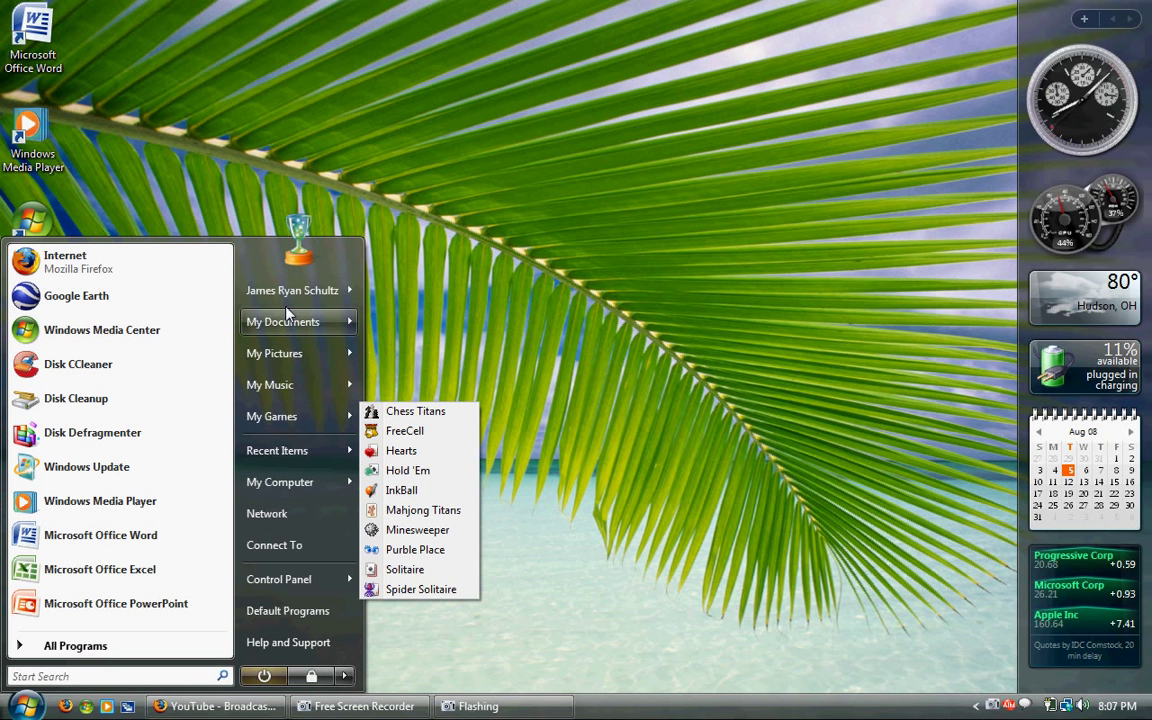
mouse_move(290, 298)
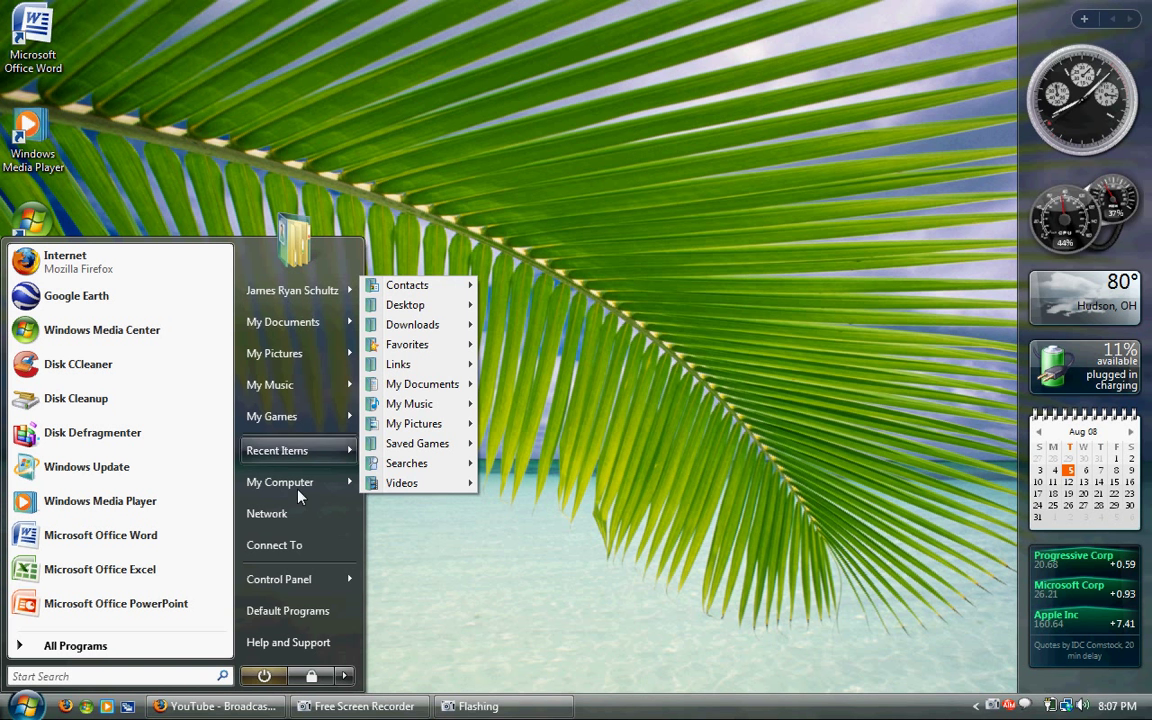
mouse_move(290, 579)
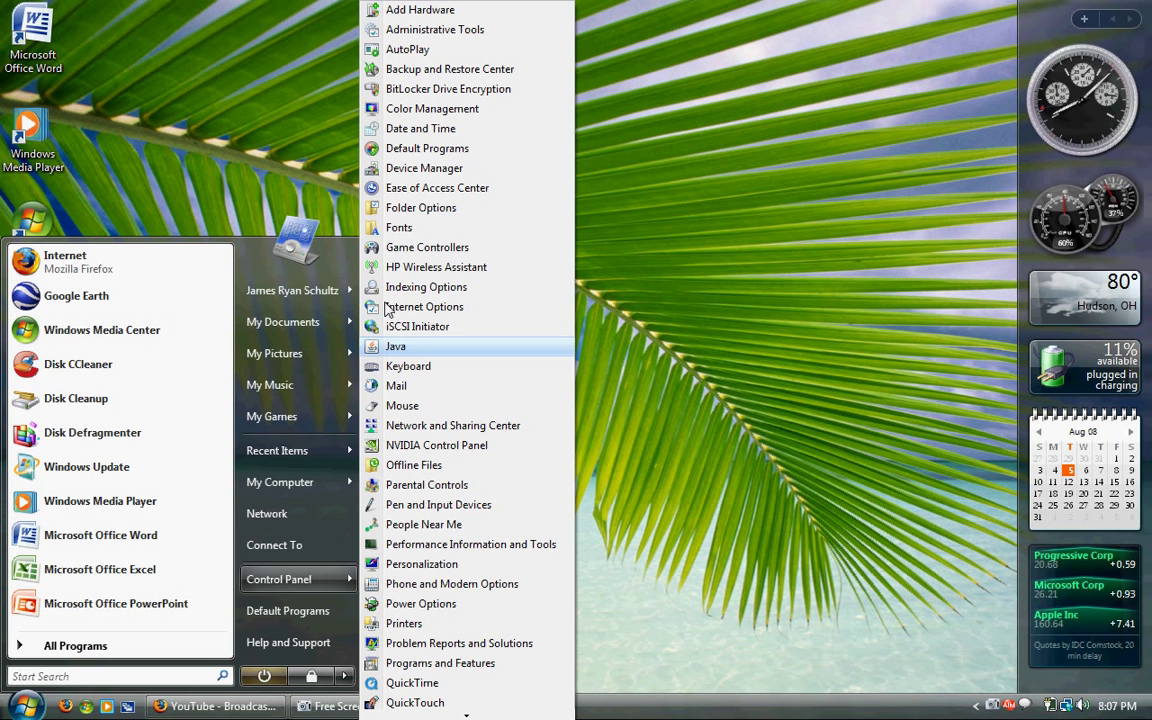
right_click(340, 260)
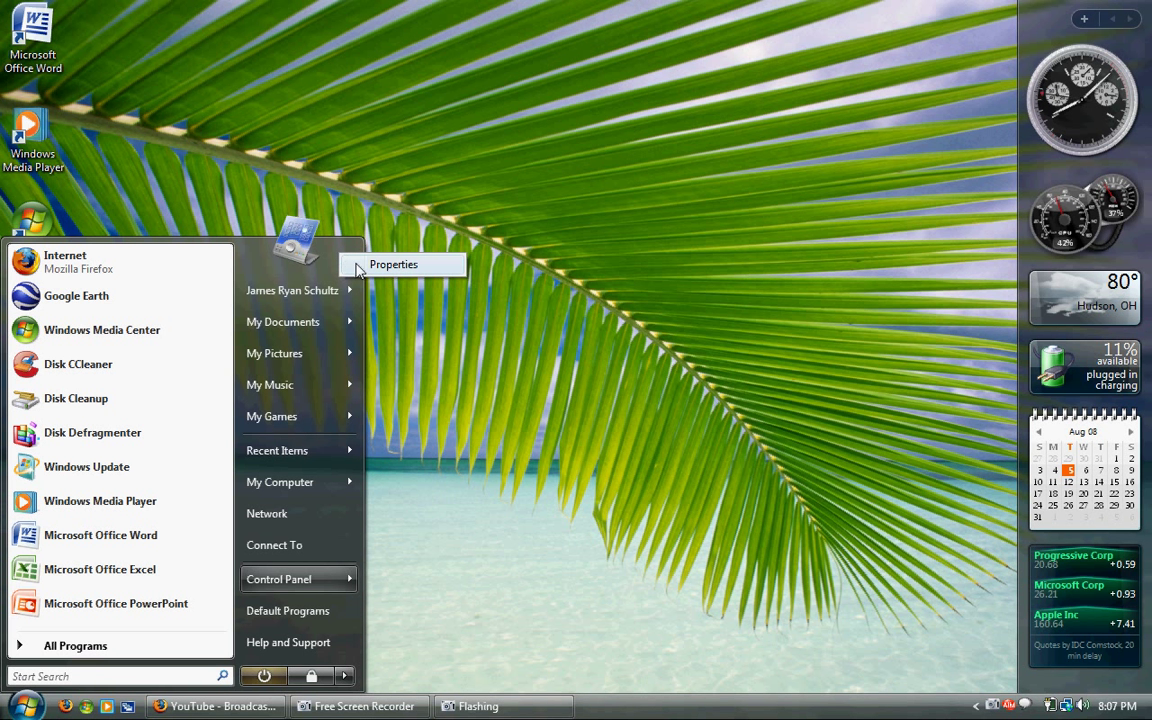
click(357, 266)
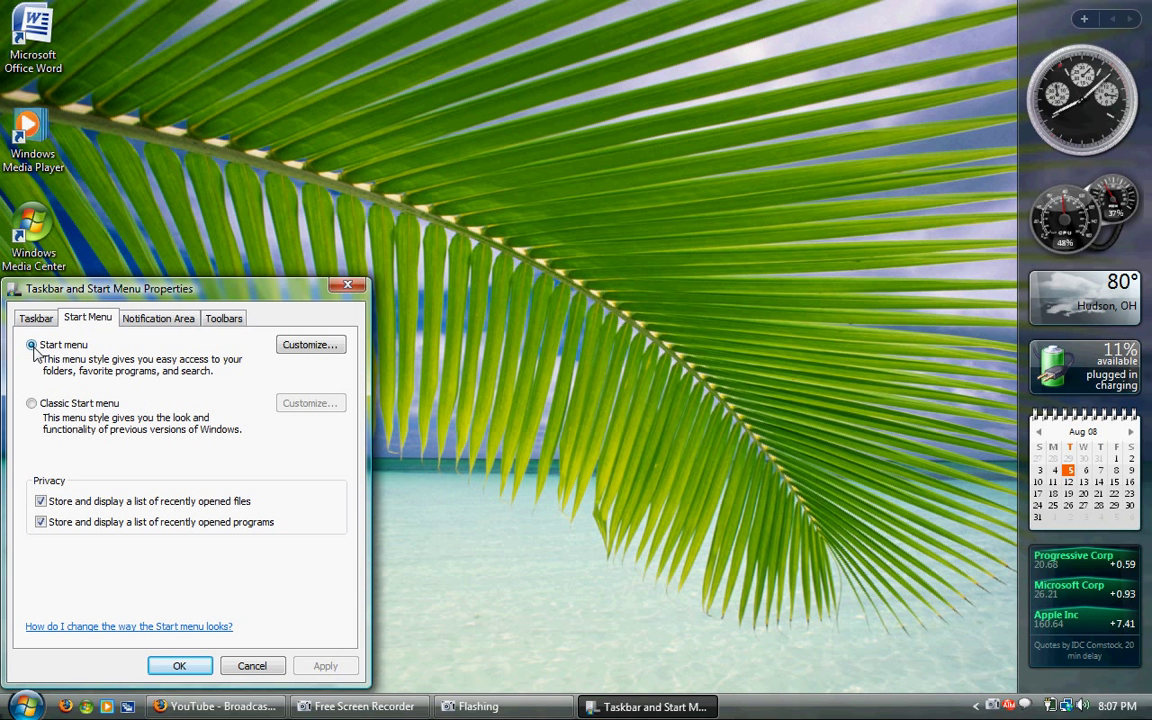
In Customize Start Menu, set Computer and Control Panel to display as menus and confirm.
click(290, 346)
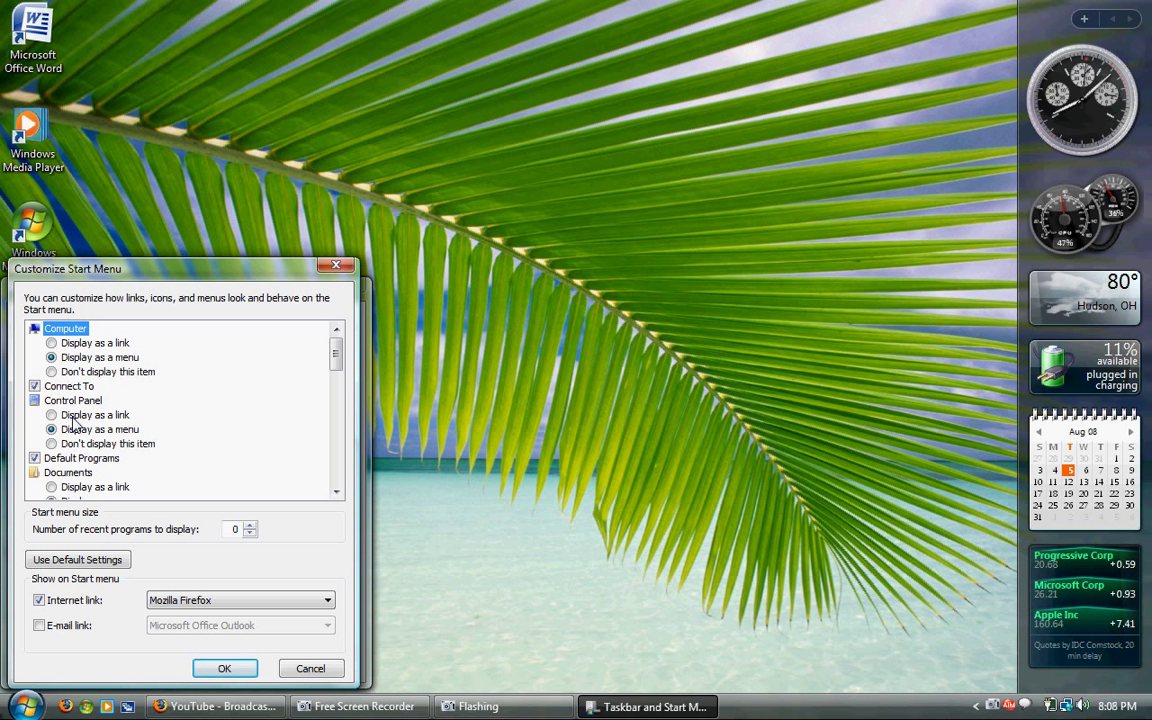
drag(336, 364, 336, 427)
drag(335, 462, 335, 476)
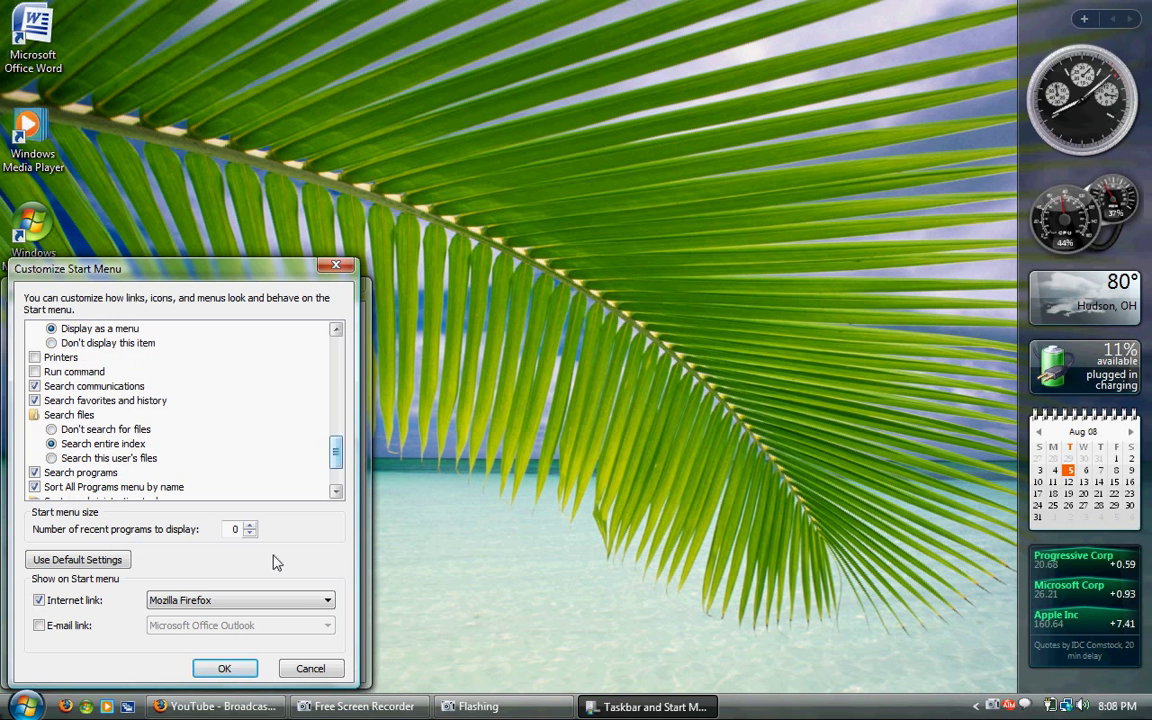
click(224, 668)
Apply the Start menu settings, then explore My Computer (C: and DVD D:) and close it.
click(182, 666)
key(super)
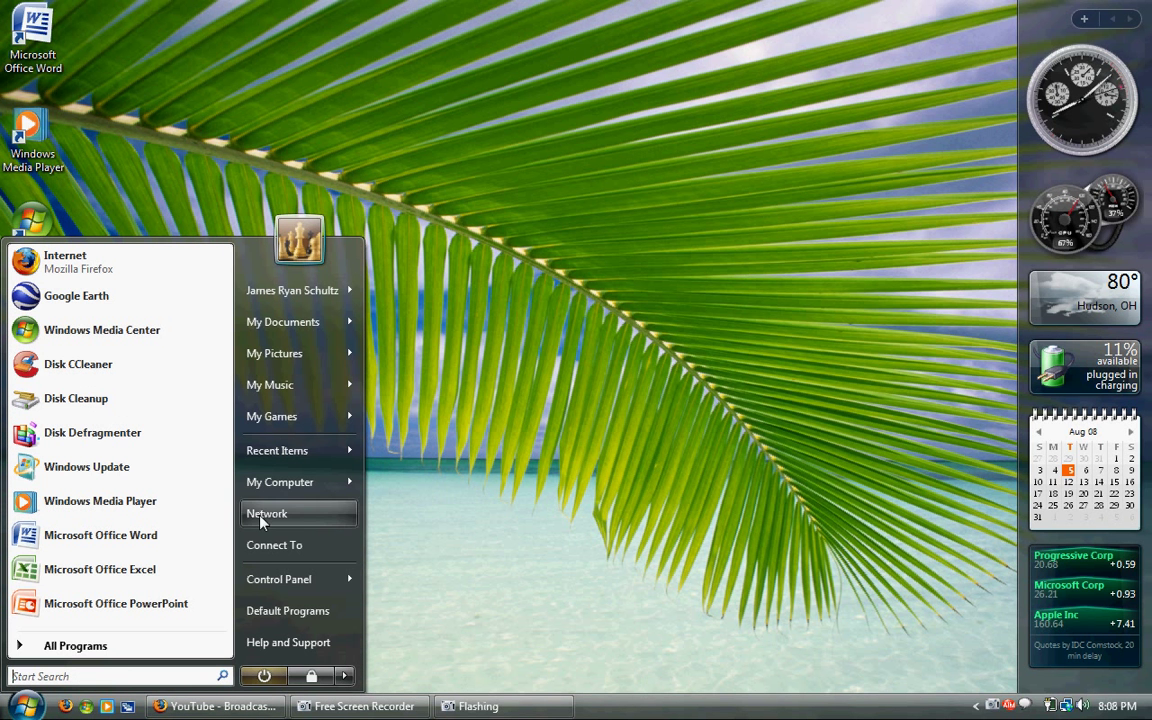
mouse_move(282, 490)
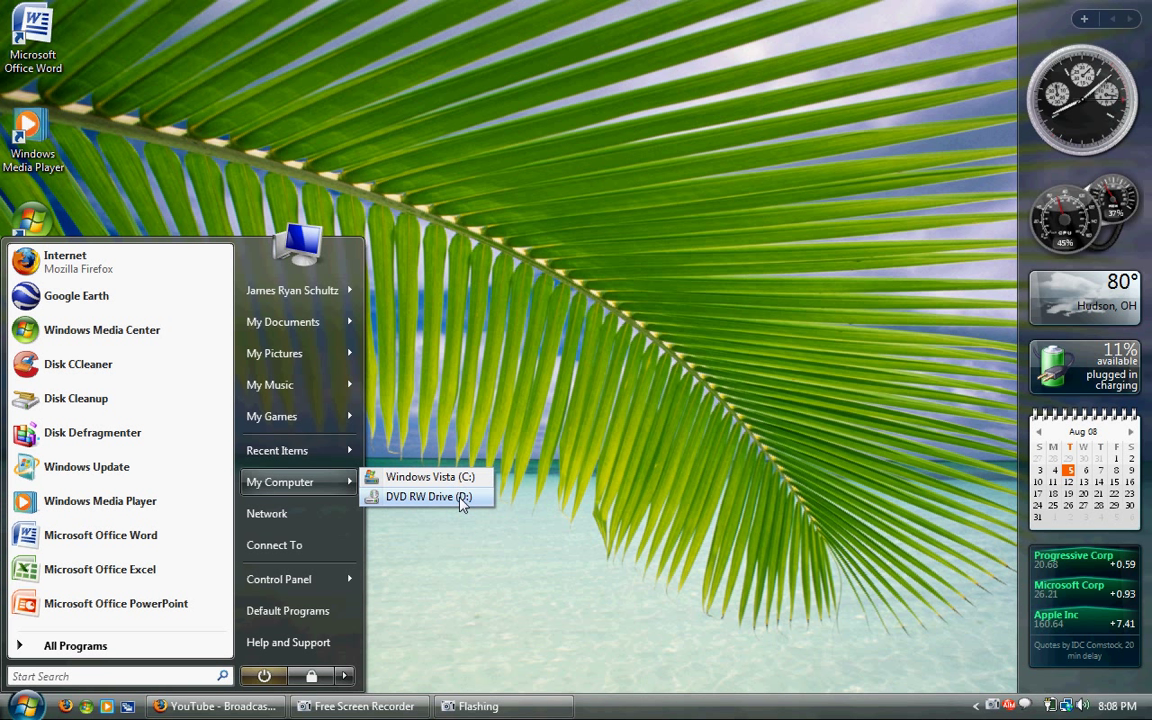
right_click(338, 483)
click(393, 511)
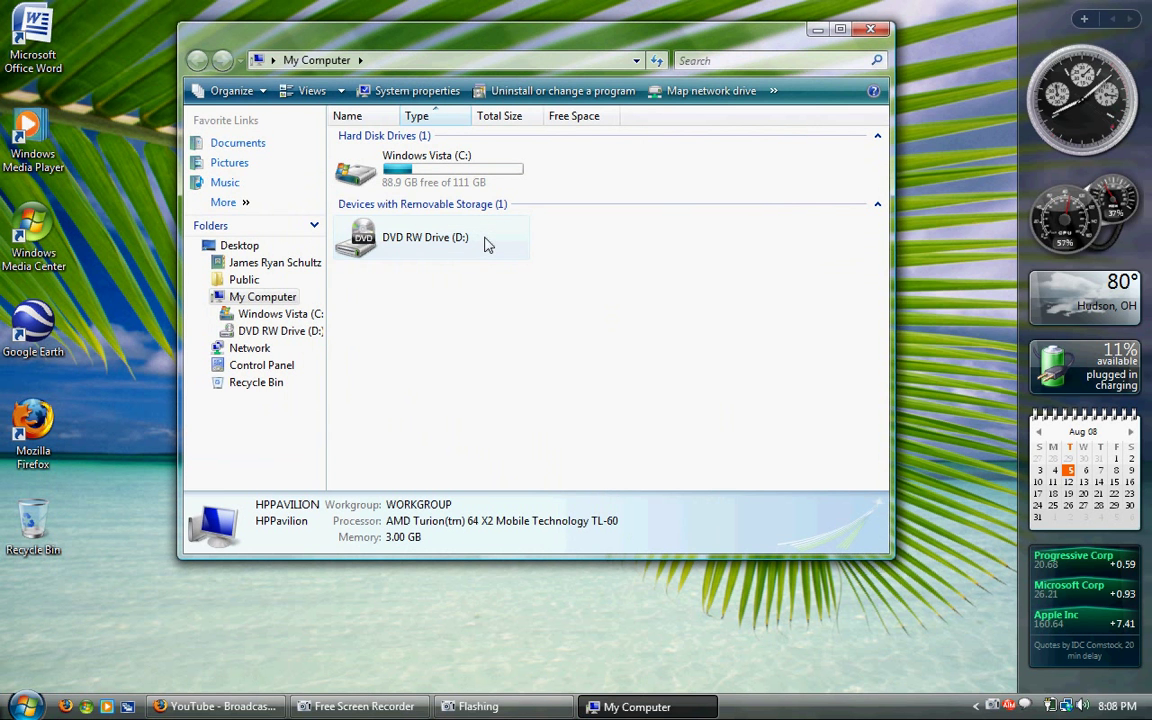
click(871, 29)
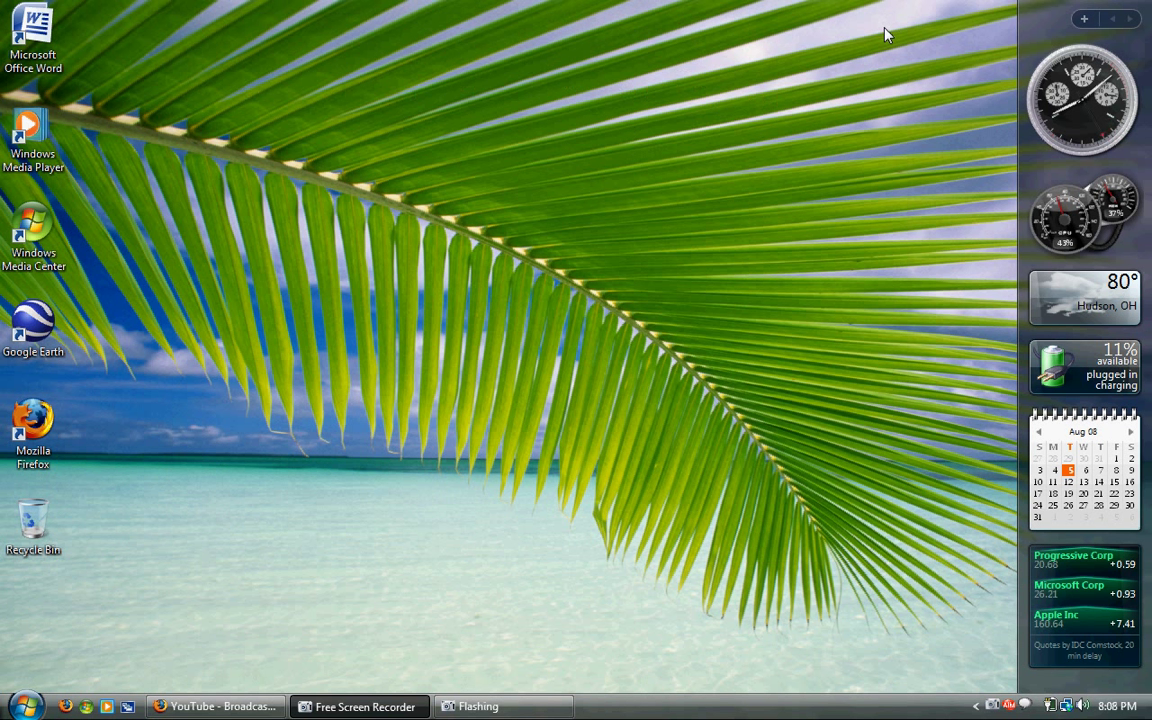